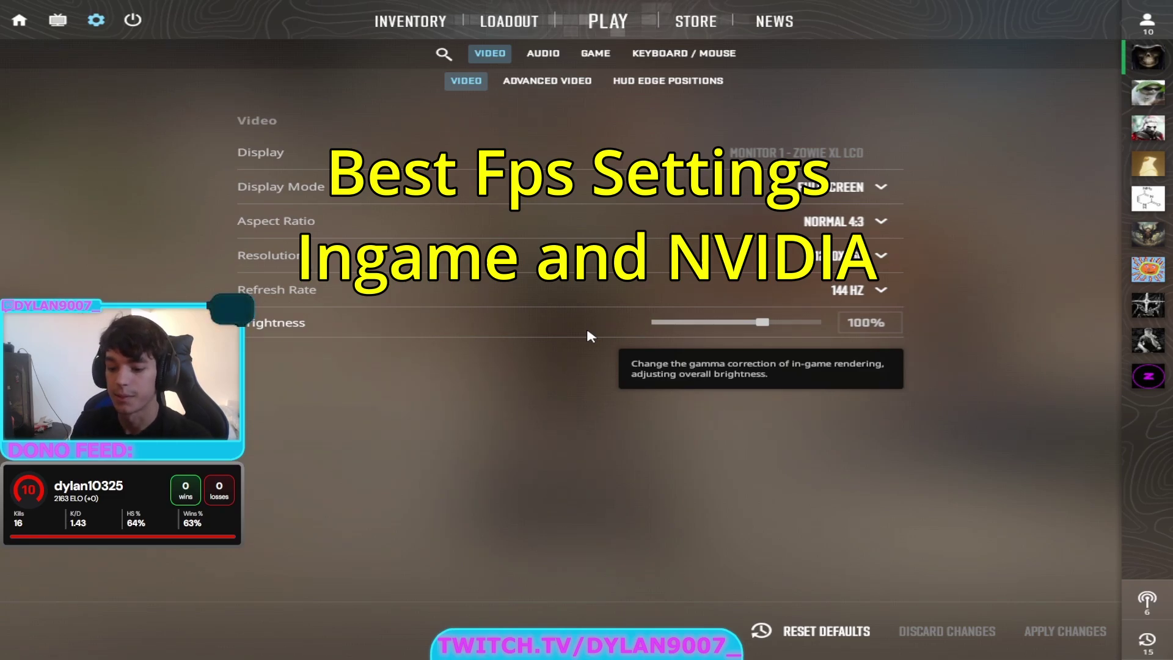
Step: Toggle the console, confirm the 1280x960 resolution, and show the Advanced Video settings
key("grave")
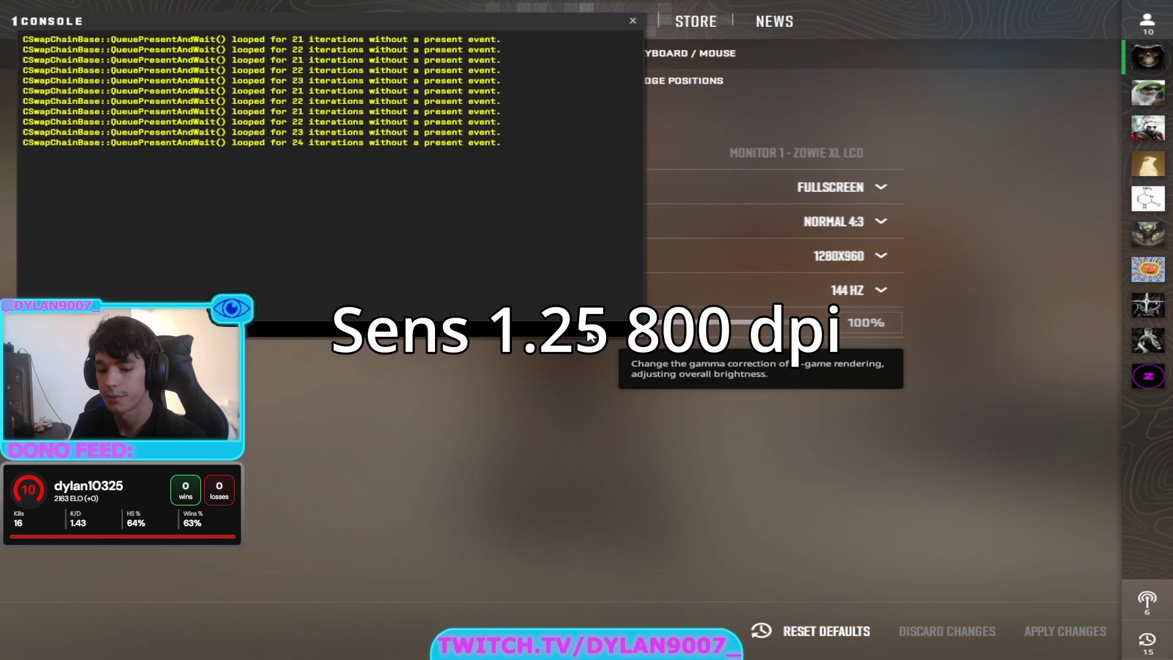
key("grave")
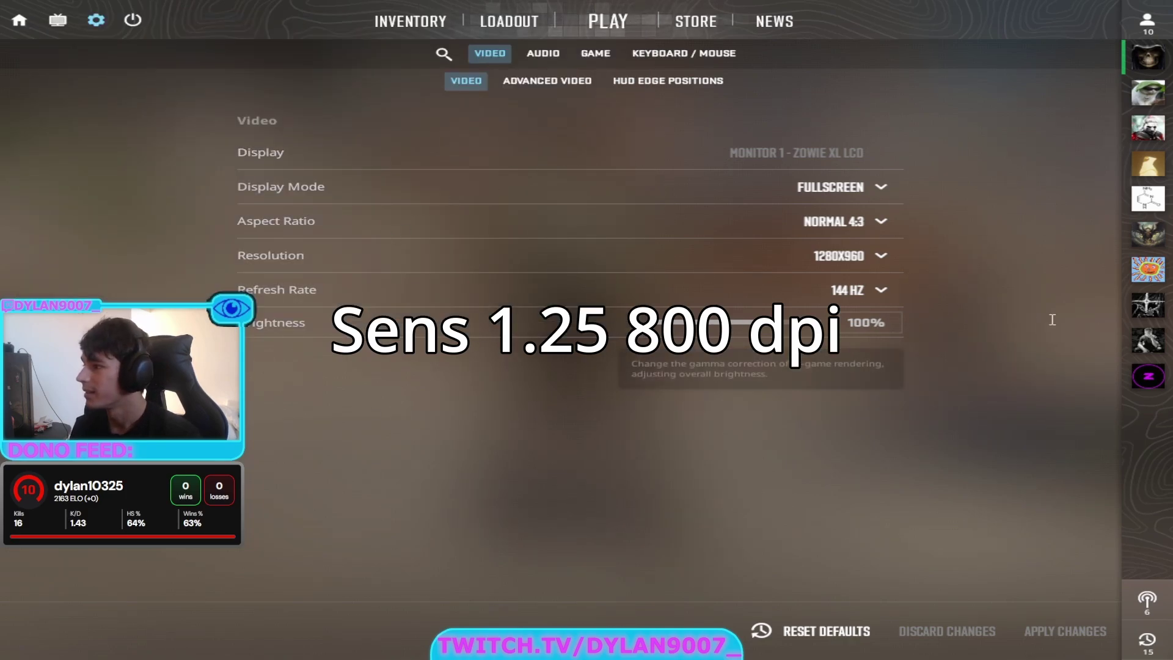
left_click(887, 259)
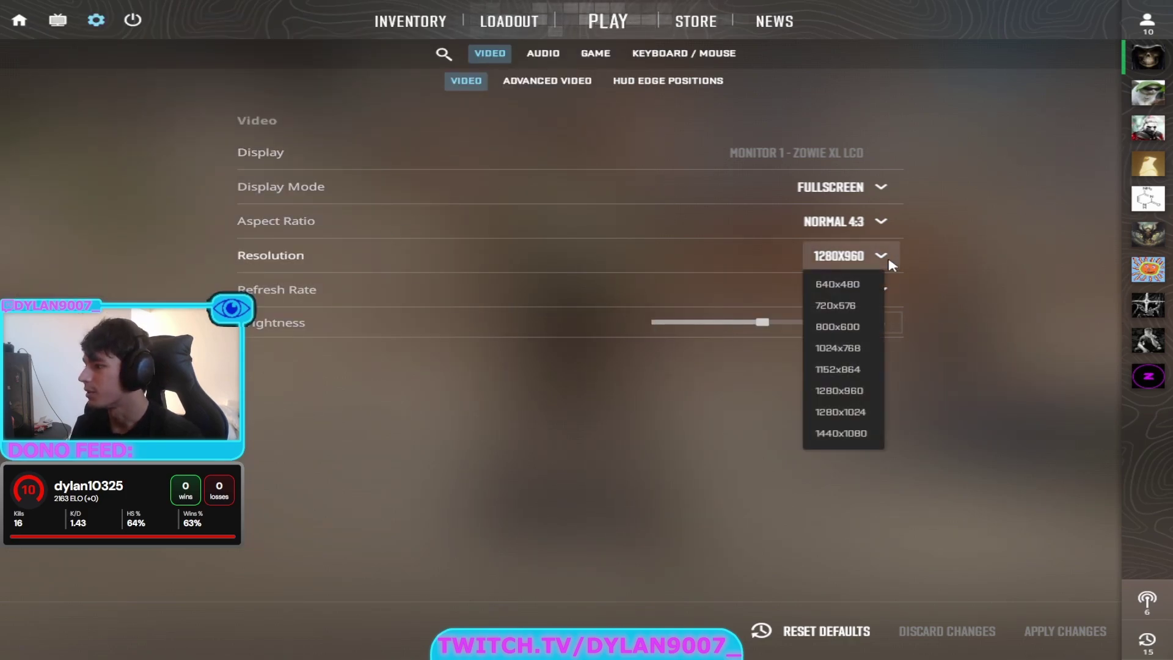
left_click(862, 395)
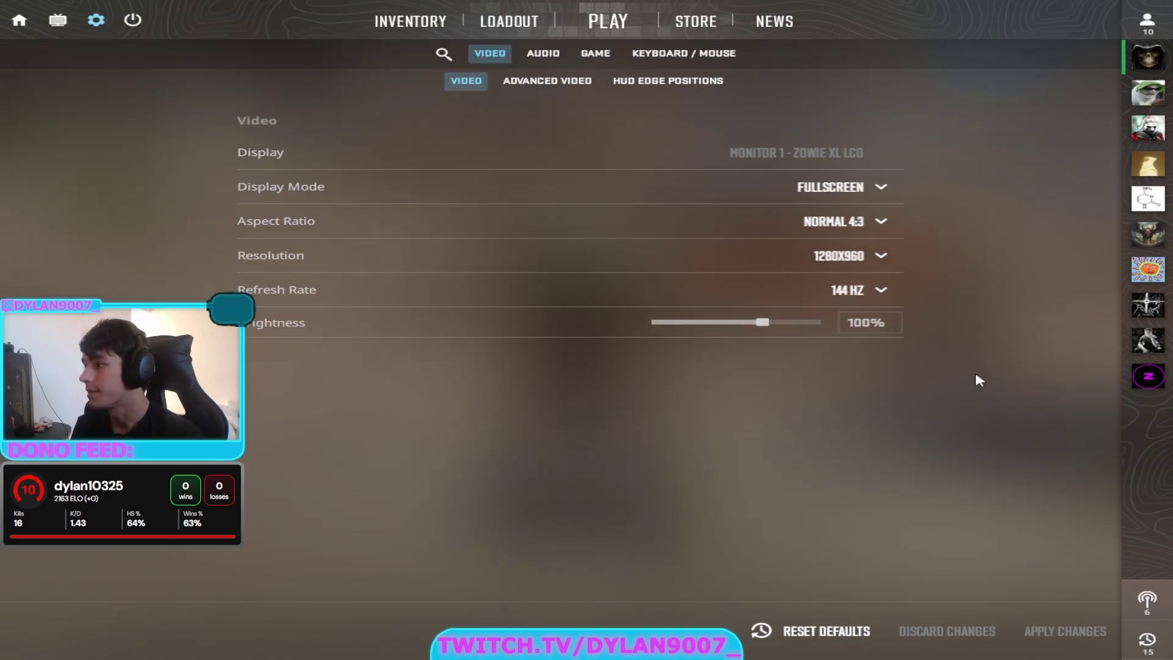
left_click(550, 85)
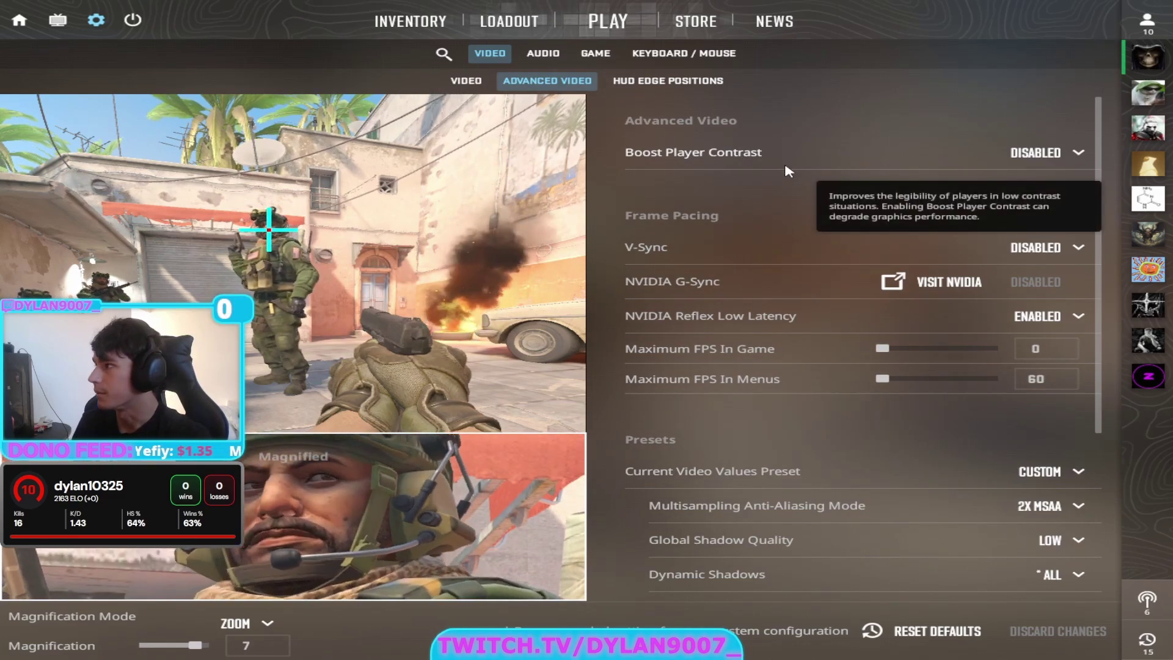
scroll(785, 187, "down", 1)
scroll(786, 187, "up", 1)
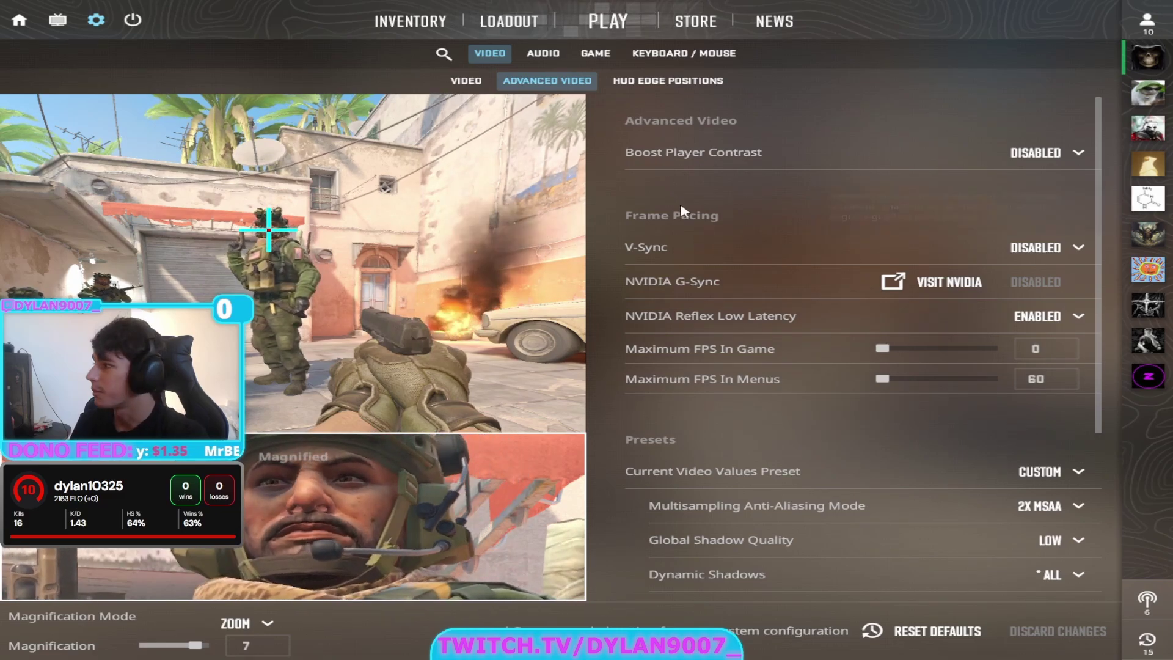
scroll(670, 207, "down", 1)
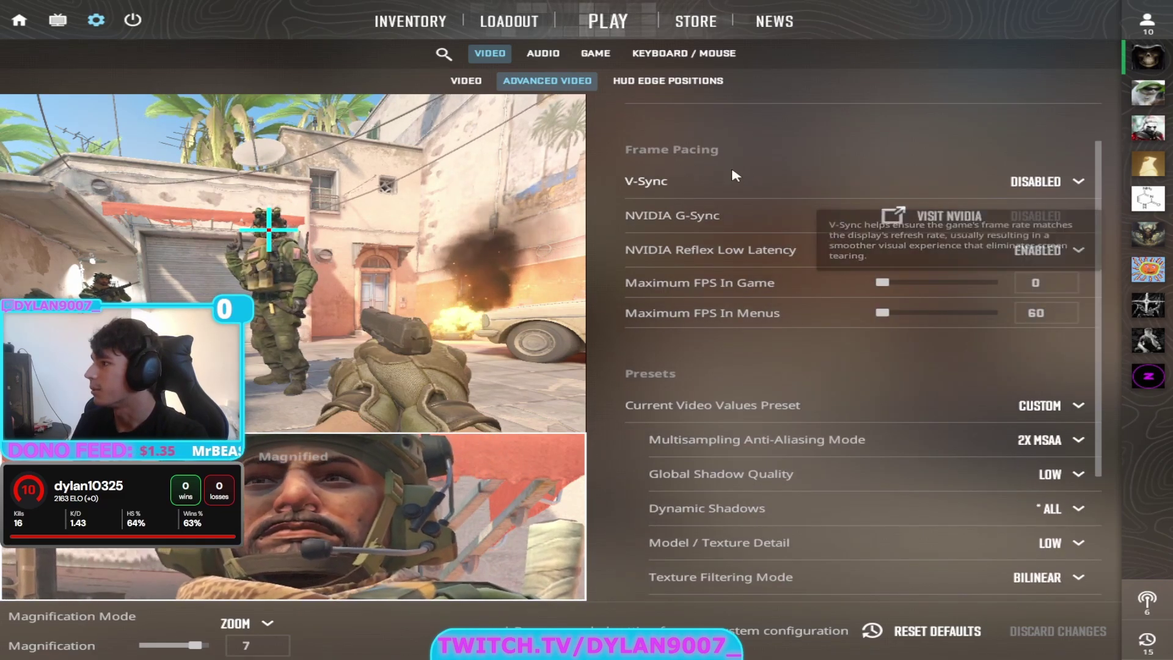
scroll(608, 211, "down", 1)
scroll(621, 232, "up", 1)
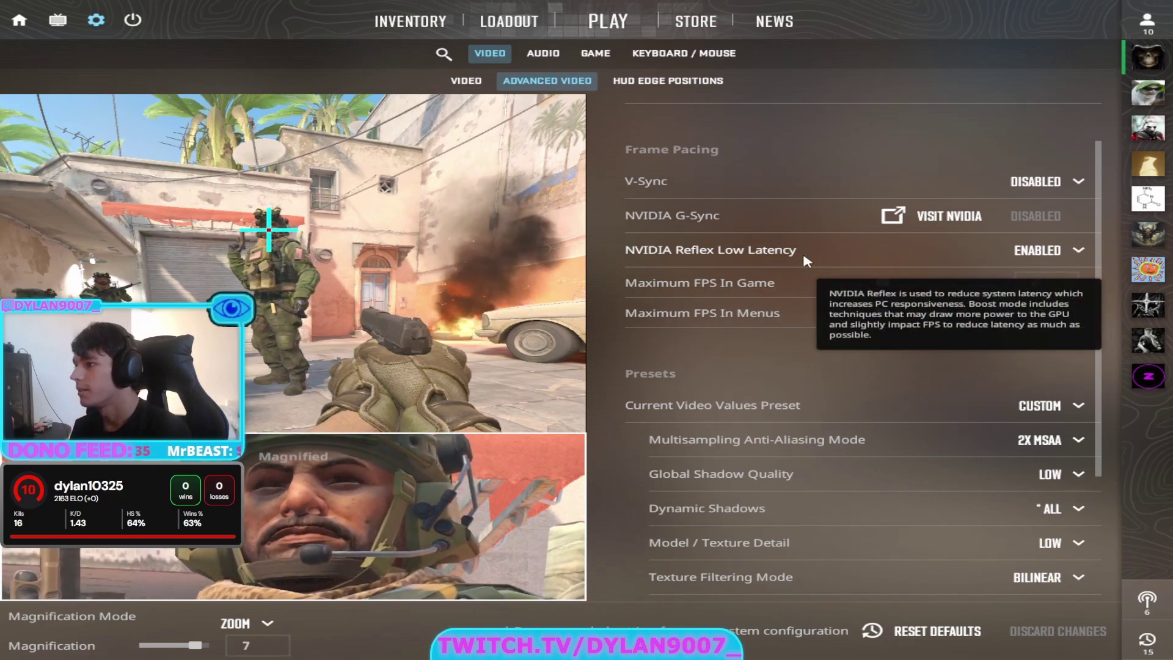
Step: Review the NVIDIA Reflex Low Latency choices twice, keeping it Enabled
left_click(1046, 255)
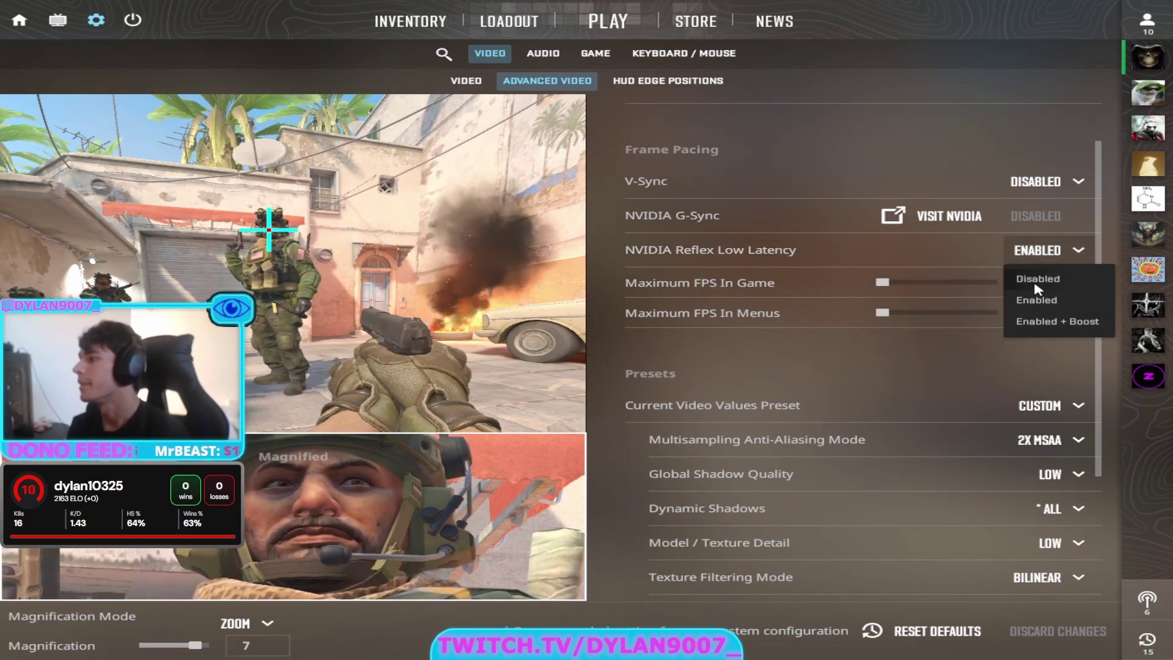
left_click(1037, 300)
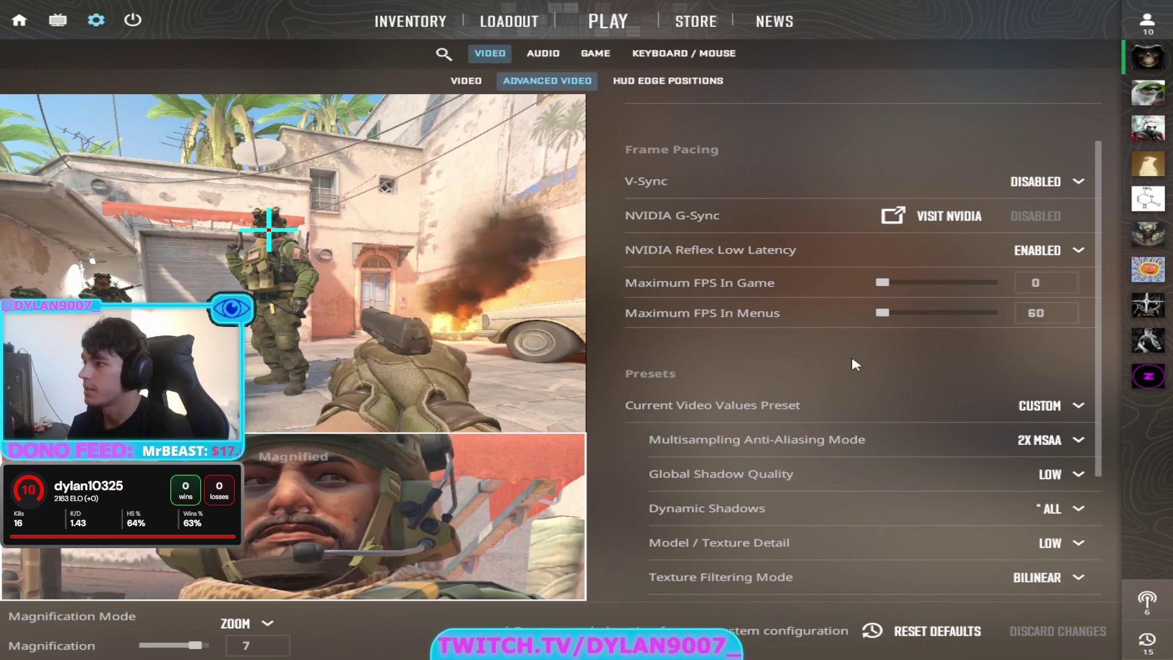
scroll(855, 377, "up", 1)
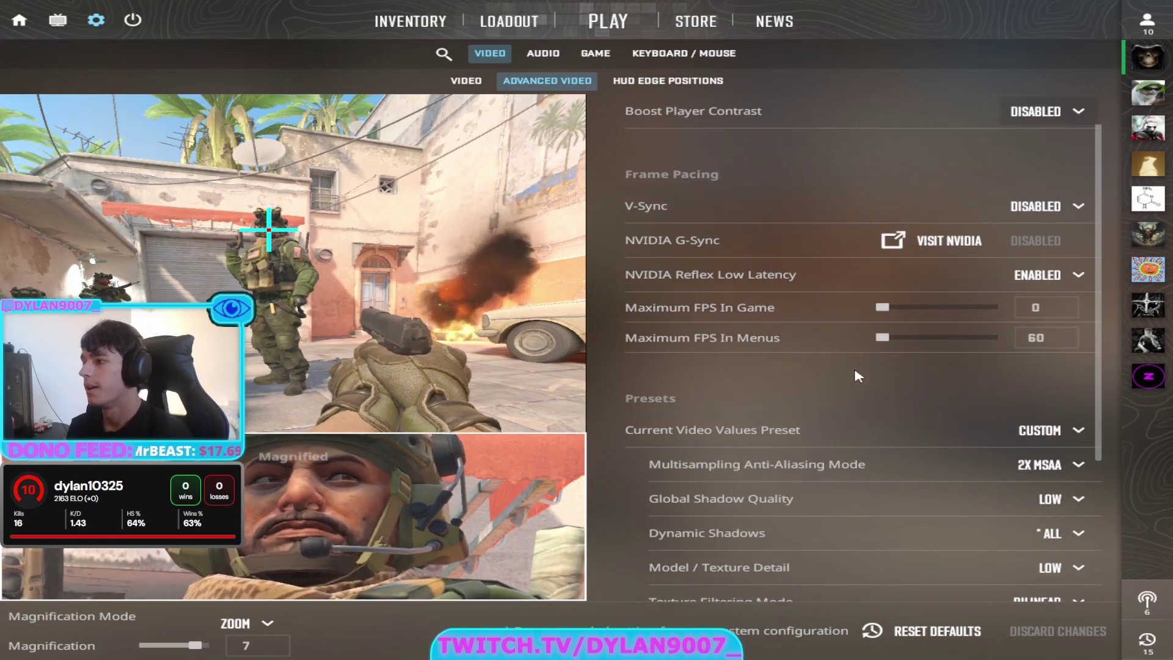
left_click(1045, 274)
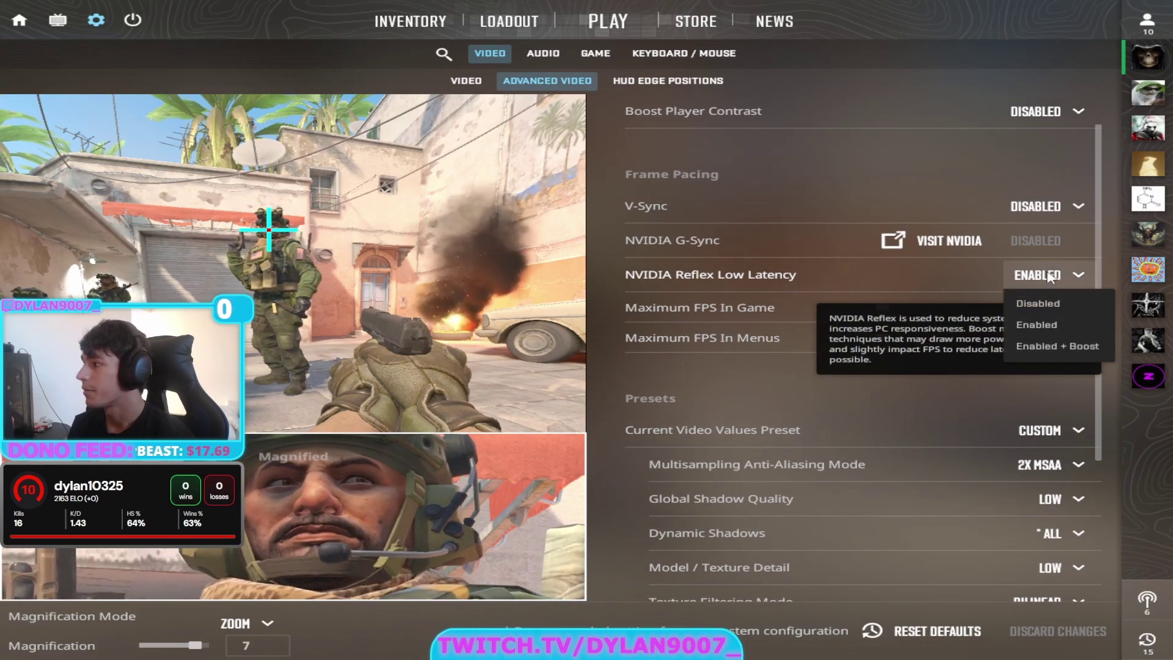
left_click(952, 369)
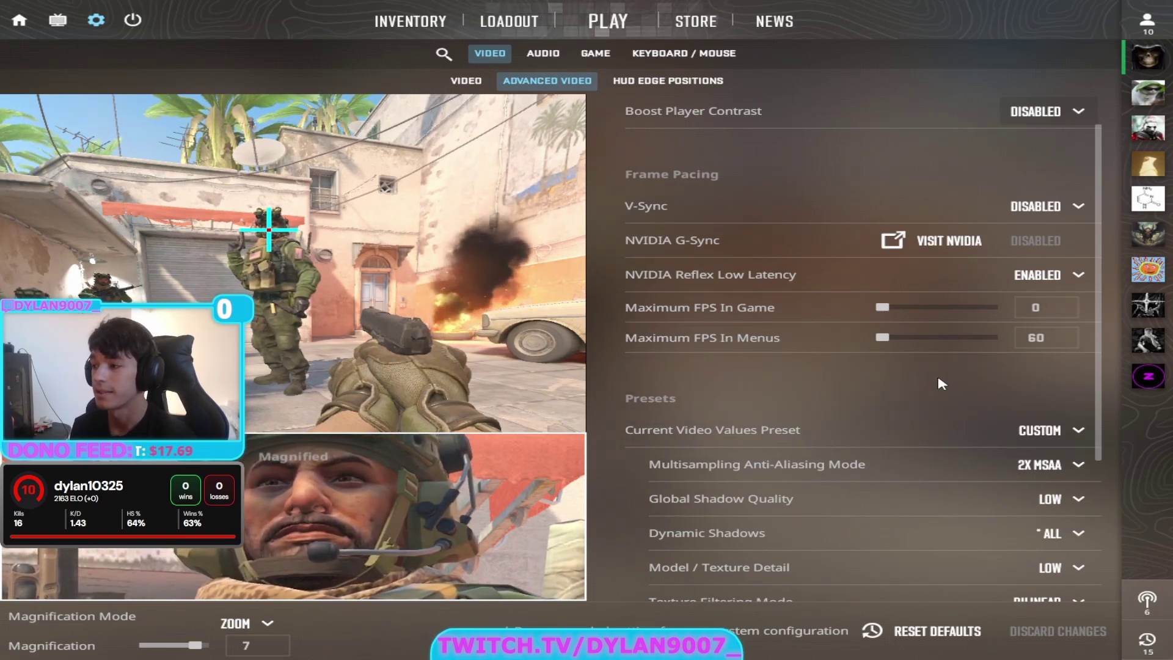
scroll(955, 377, "down", 5)
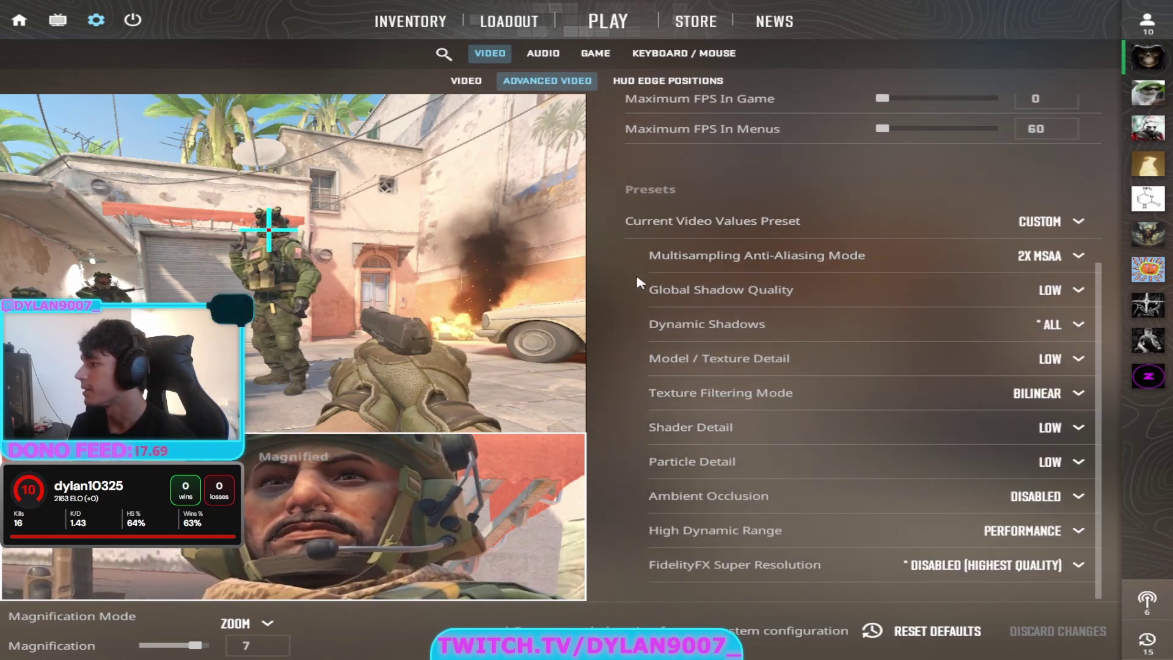
left_click(1054, 256)
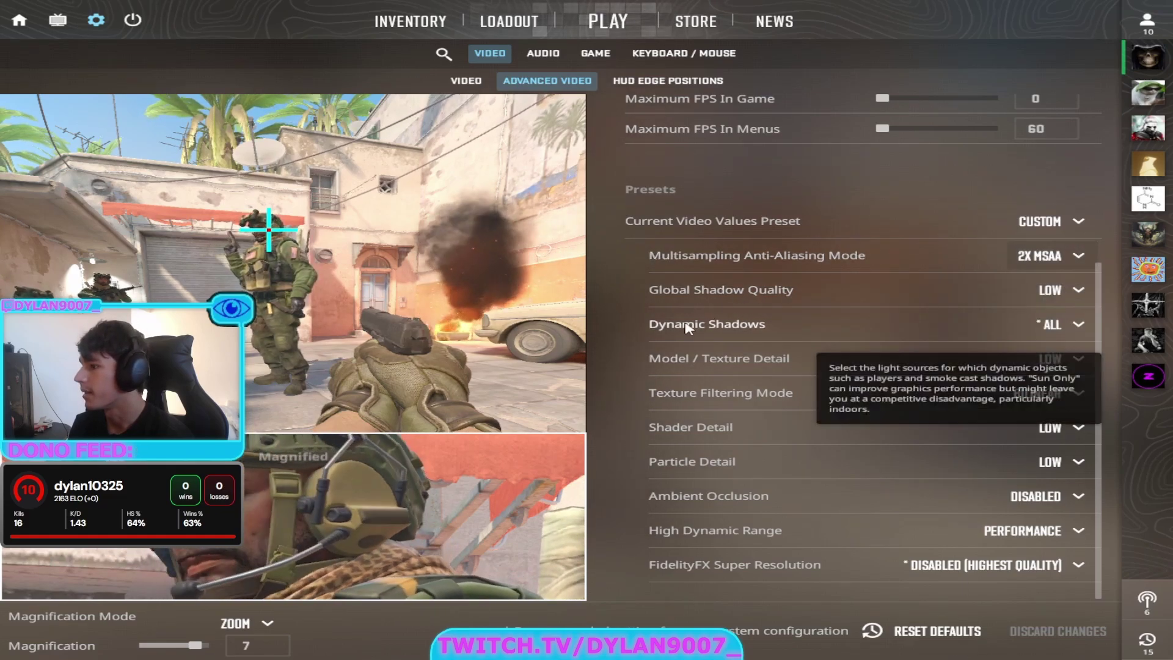
left_click(1051, 327)
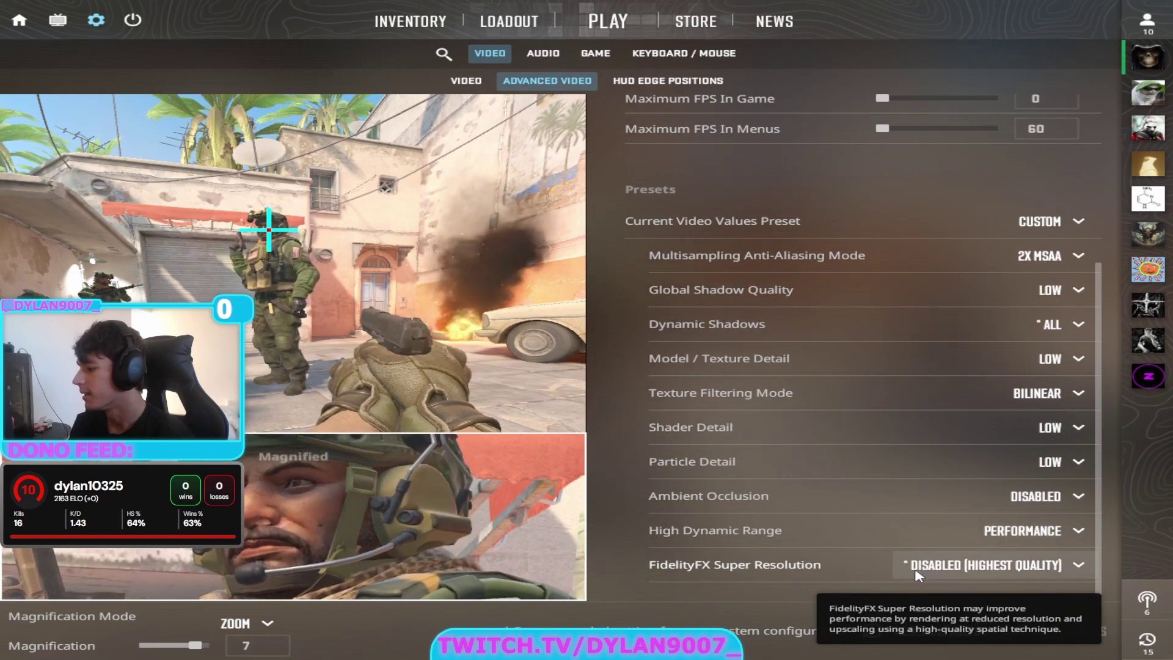
left_click(918, 568)
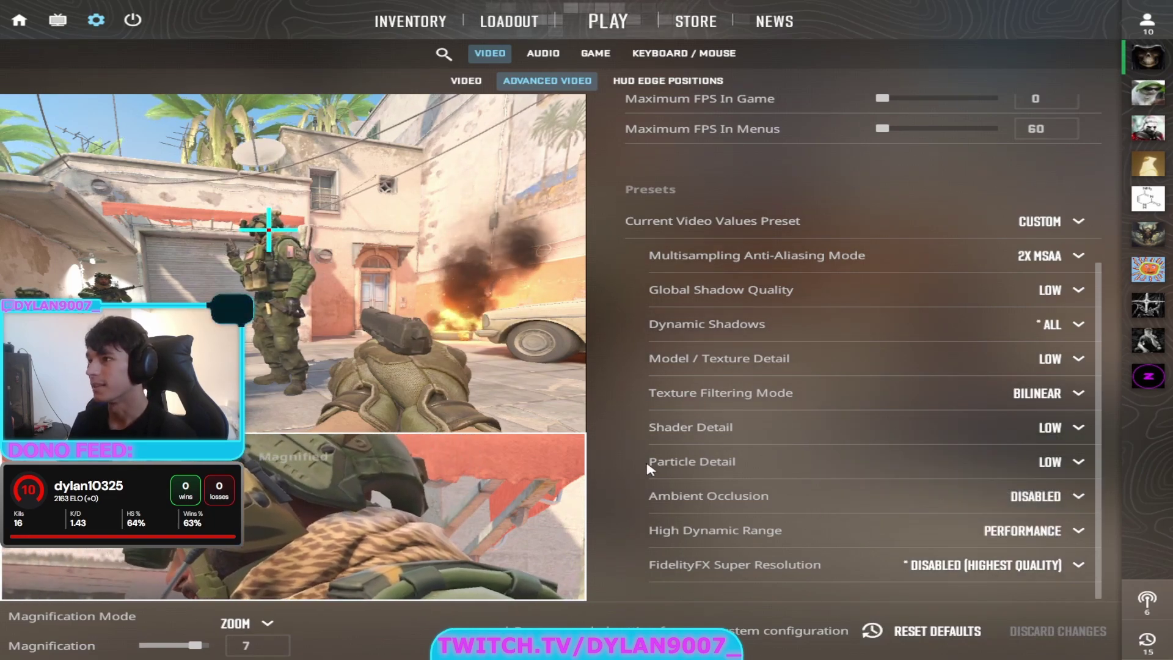
scroll(650, 467, "up", 3)
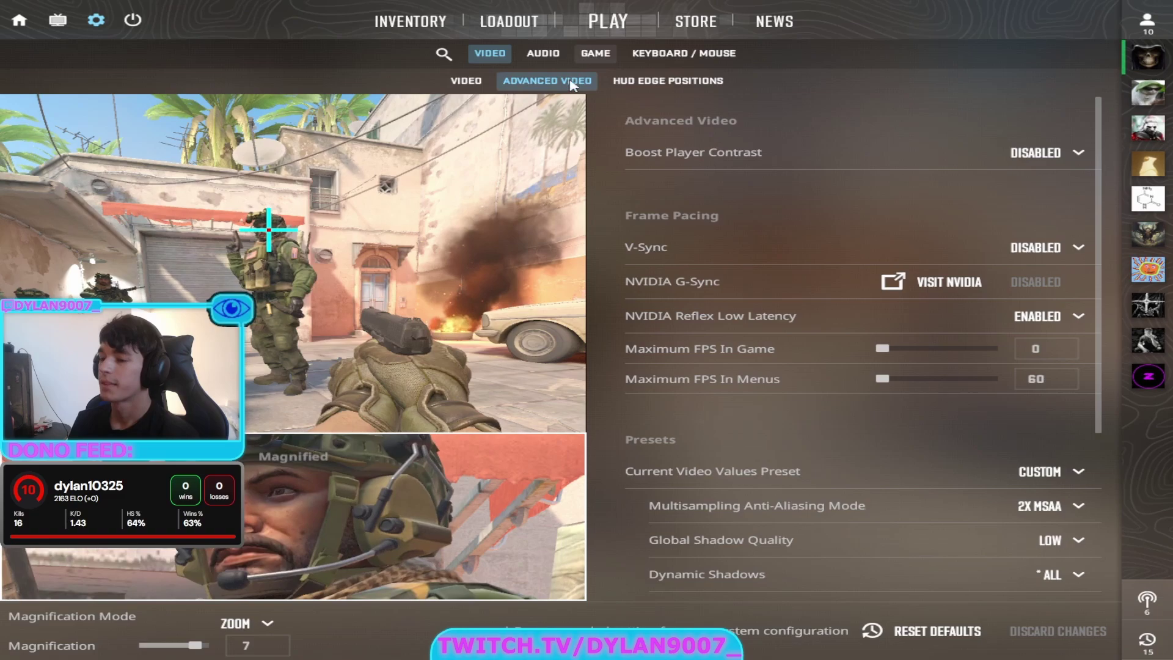
key("grave")
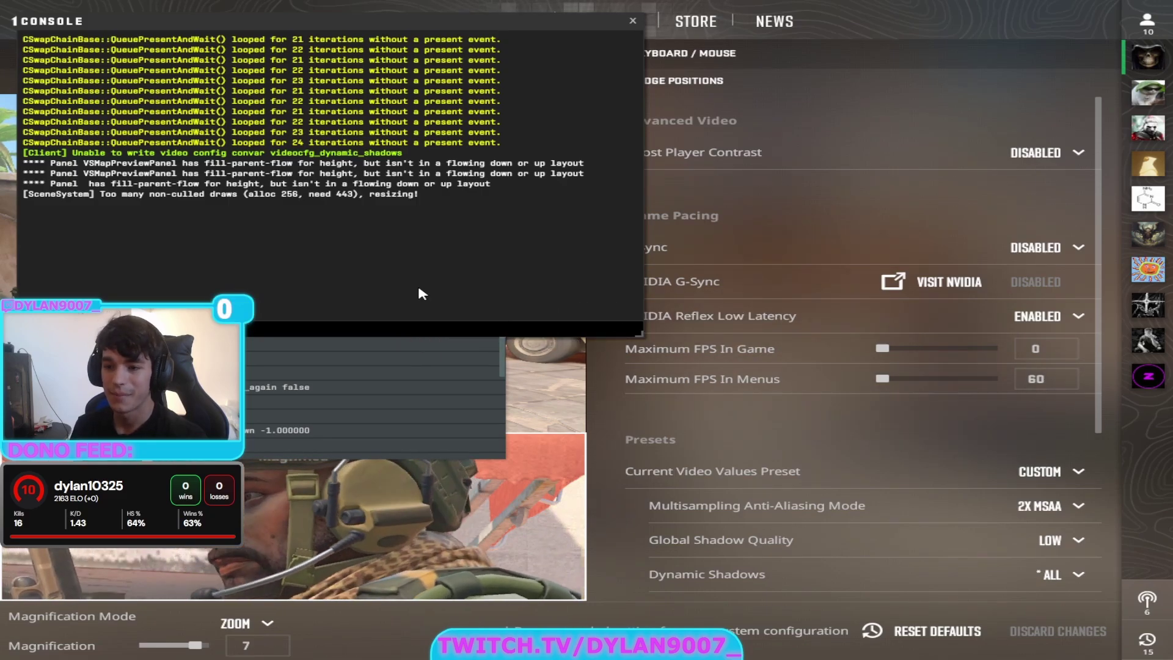
key("grave")
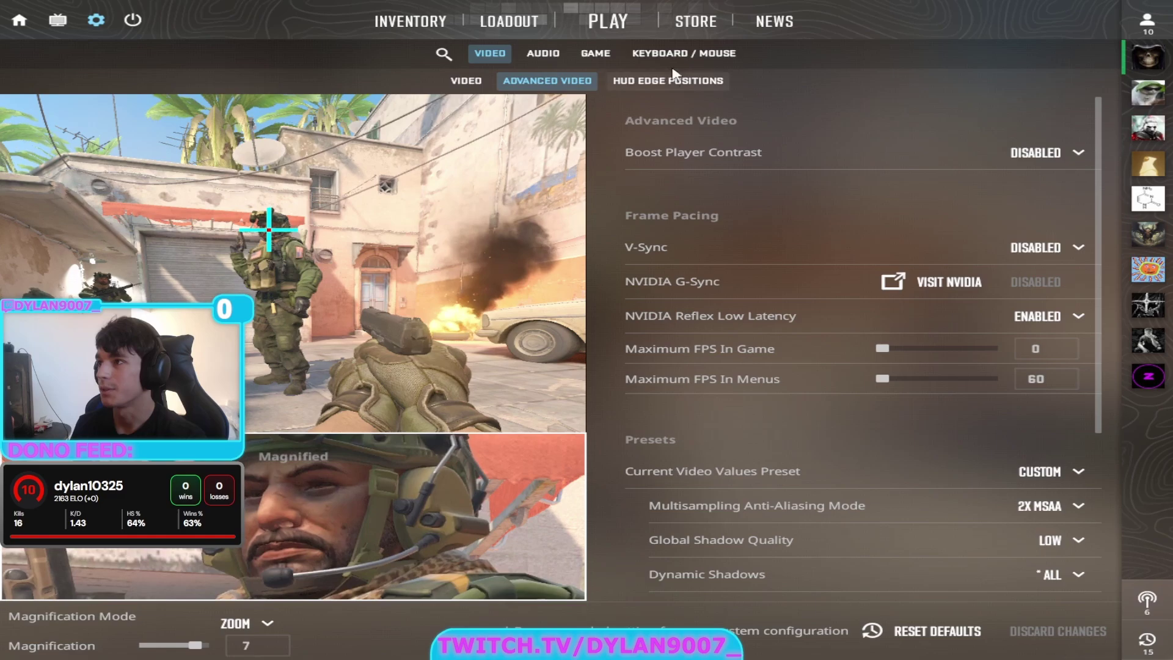
left_click(592, 52)
key("alt+Tab")
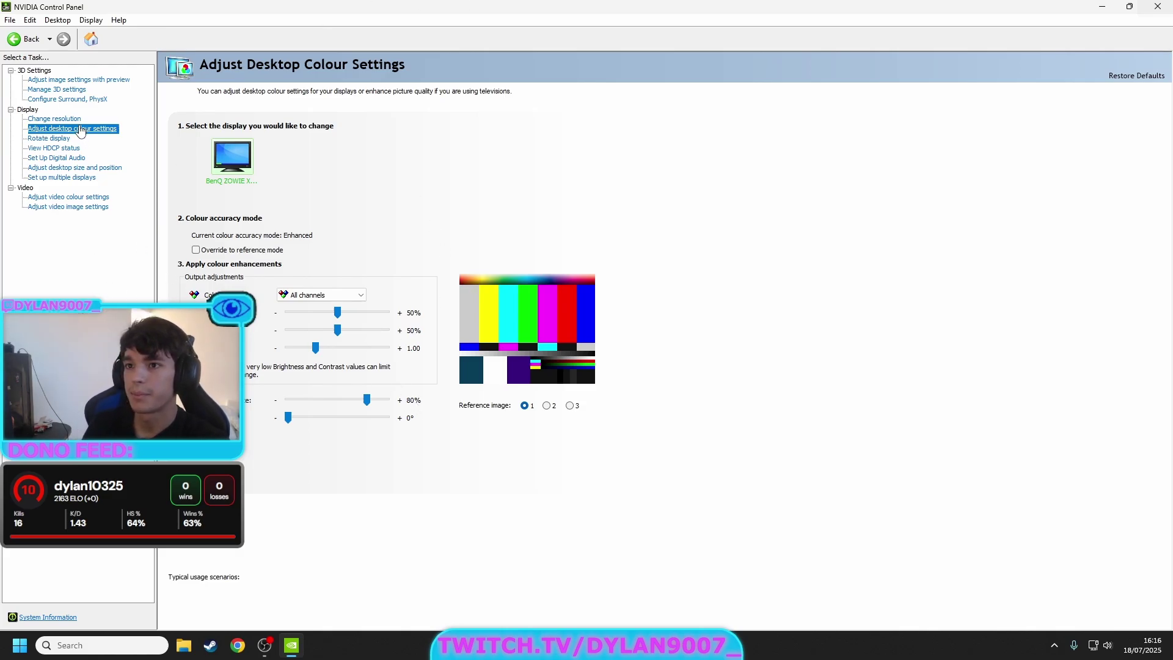
Step: Show Manage 3D Settings with the Global Settings feature list
left_click(53, 91)
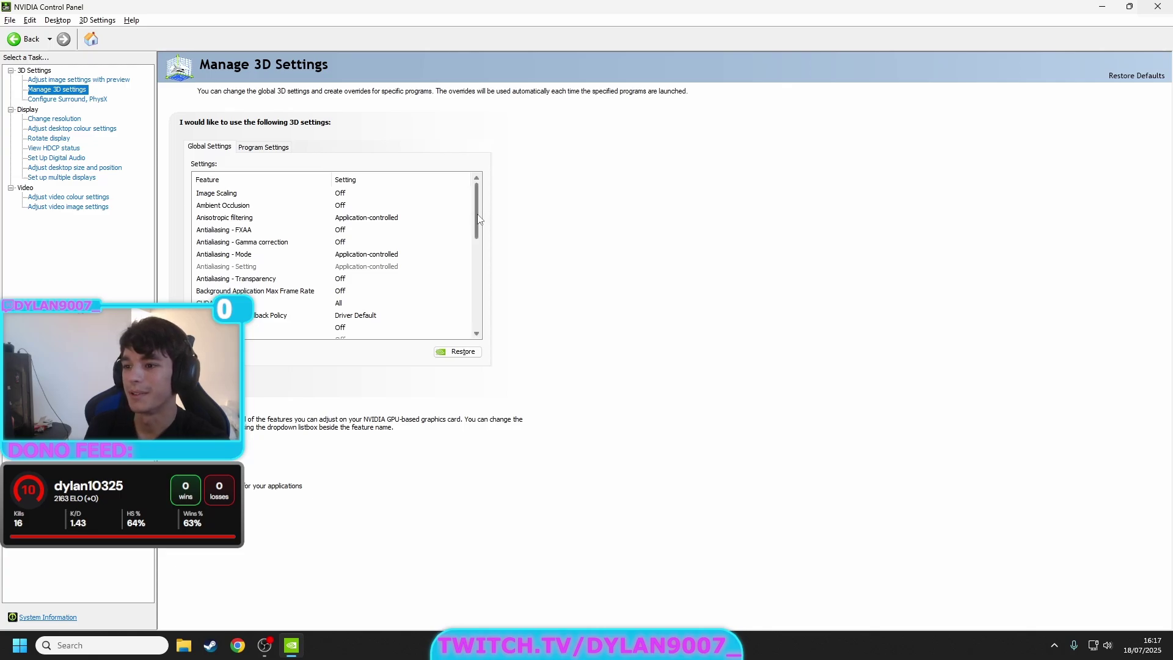
left_click_drag(477, 219, 468, 268)
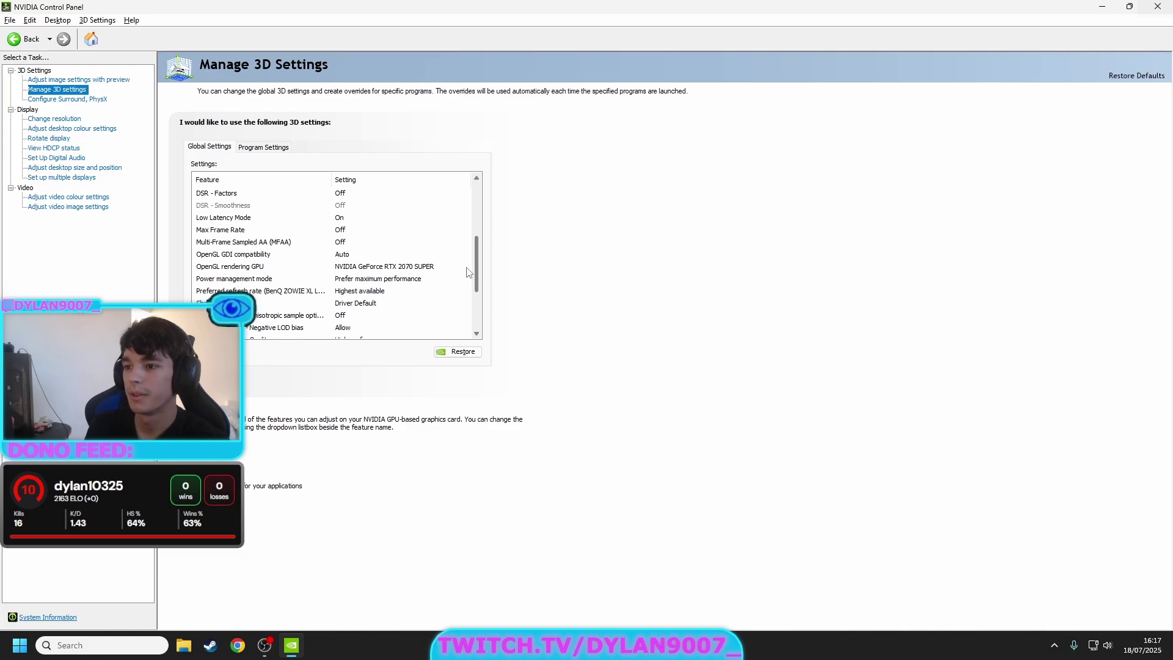
left_click_drag(467, 271, 475, 314)
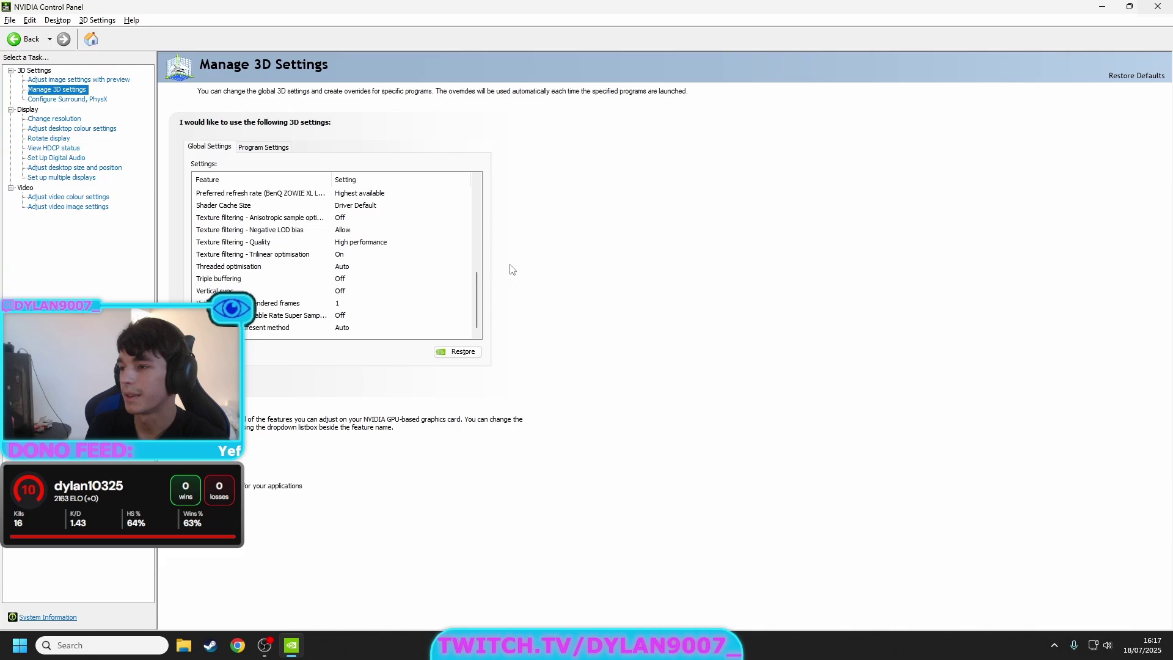
Step: Close NVIDIA Control Panel with Alt+F4, leaving OBS Studio in front
key("alt+F4")
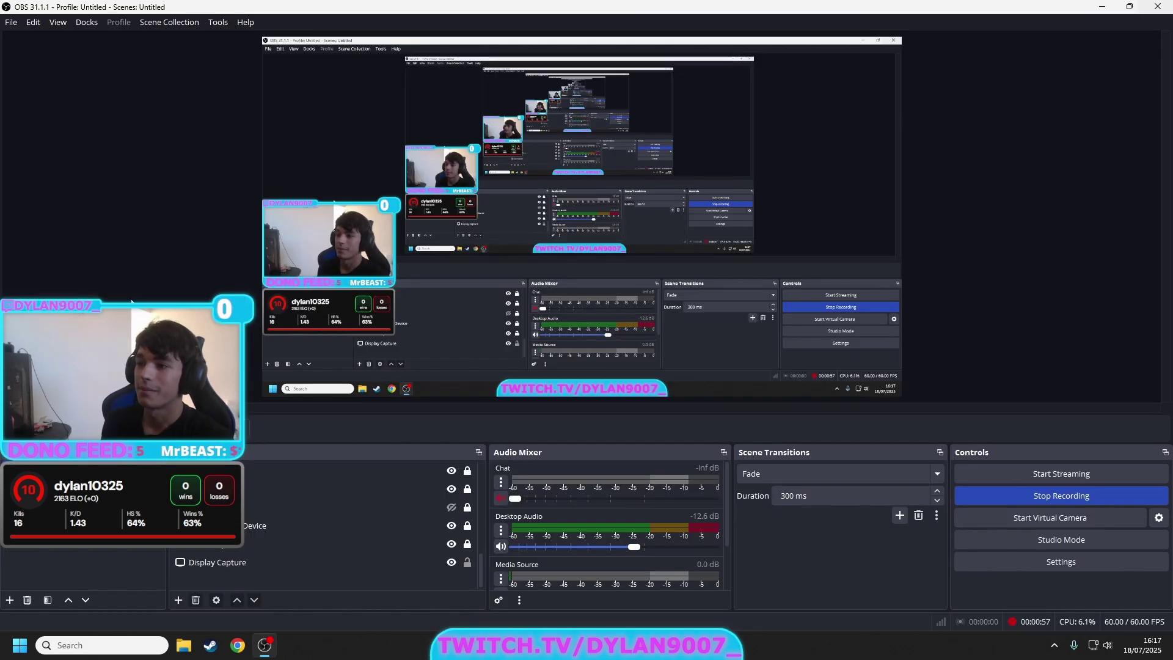